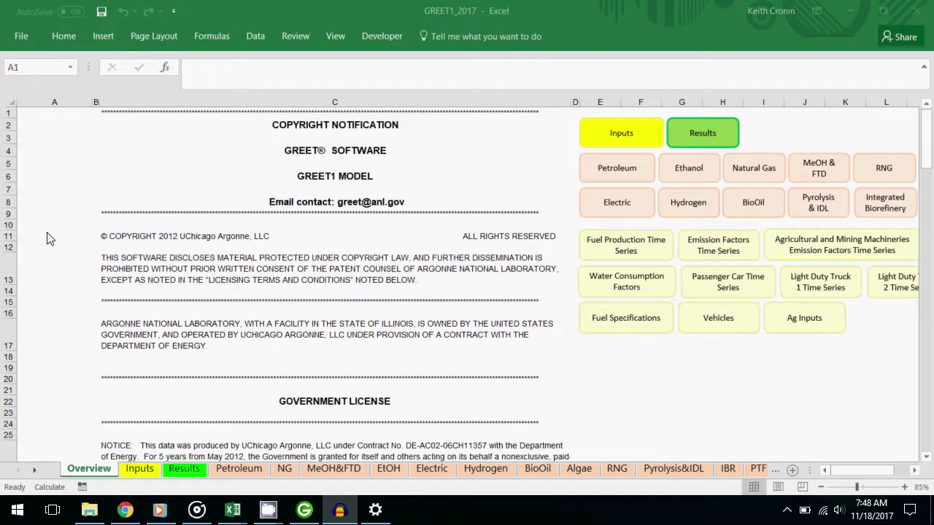
# Bring up the GREET1_2017 workbook and review its Overview sheet from the GREET1 MODEL heading down to the cell color scheme
pyautogui.hotkey('alt', 'Tab')
pyautogui.click(307, 173)
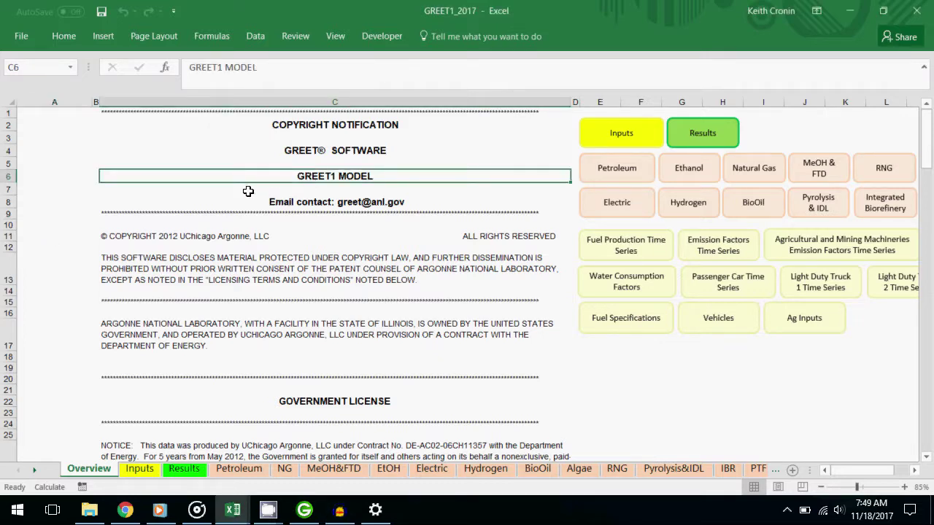
pyautogui.scroll(-5, 240, 271)
pyautogui.scroll(-1, 238, 280)
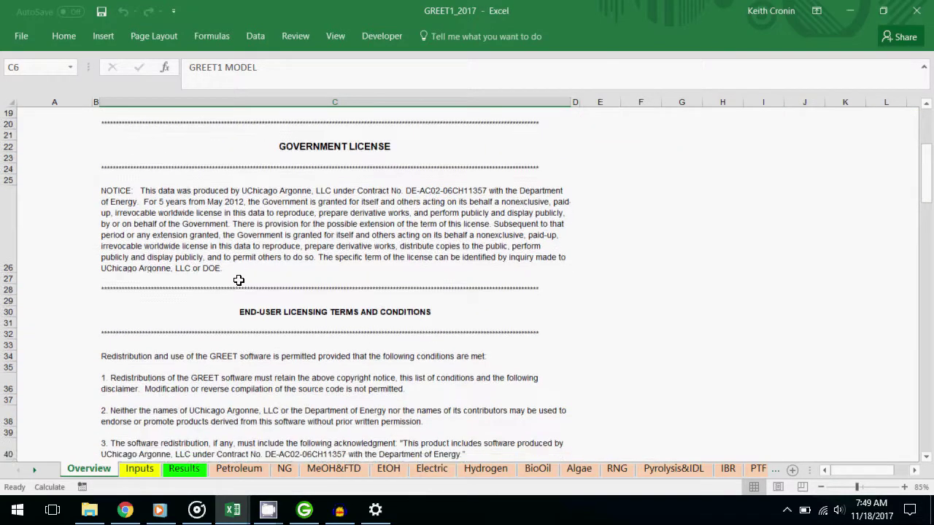
pyautogui.scroll(-9, 238, 280)
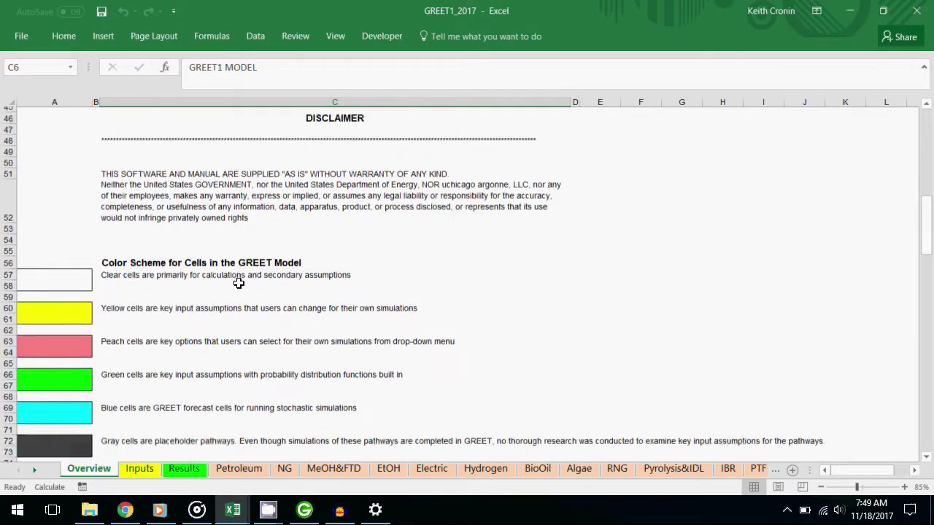
# View the Inputs sheet and the well-to-pump table on the Results sheet, inspecting the Natural Gas and Coal cells
pyautogui.click(146, 469)
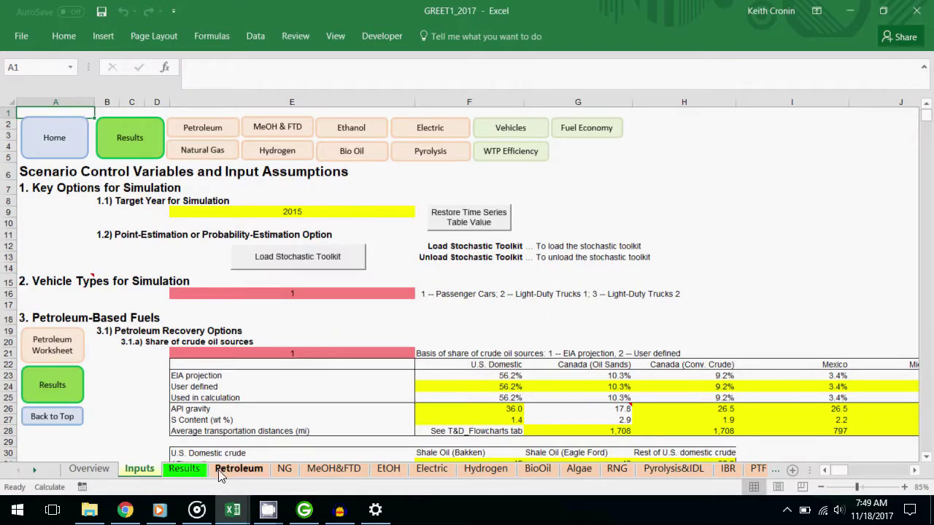
pyautogui.click(195, 471)
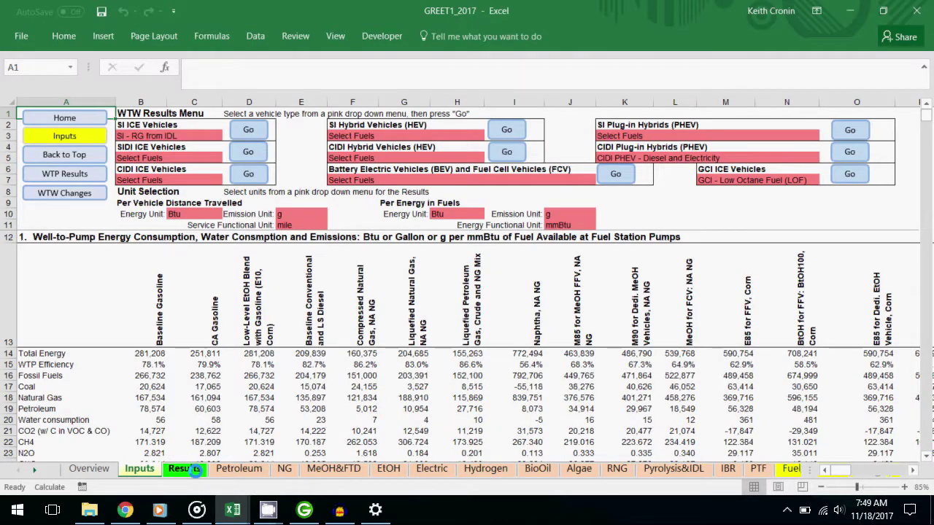
pyautogui.scroll(-2, 208, 413)
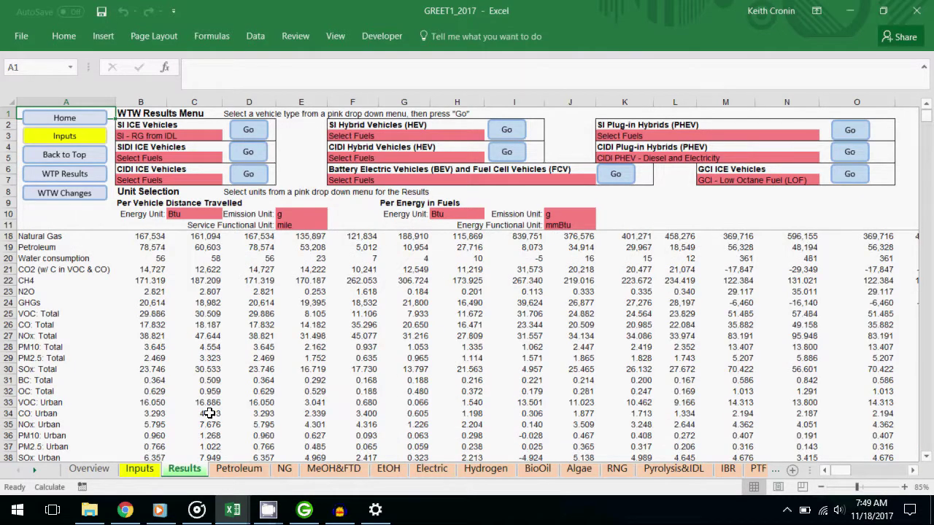
pyautogui.scroll(2, 209, 413)
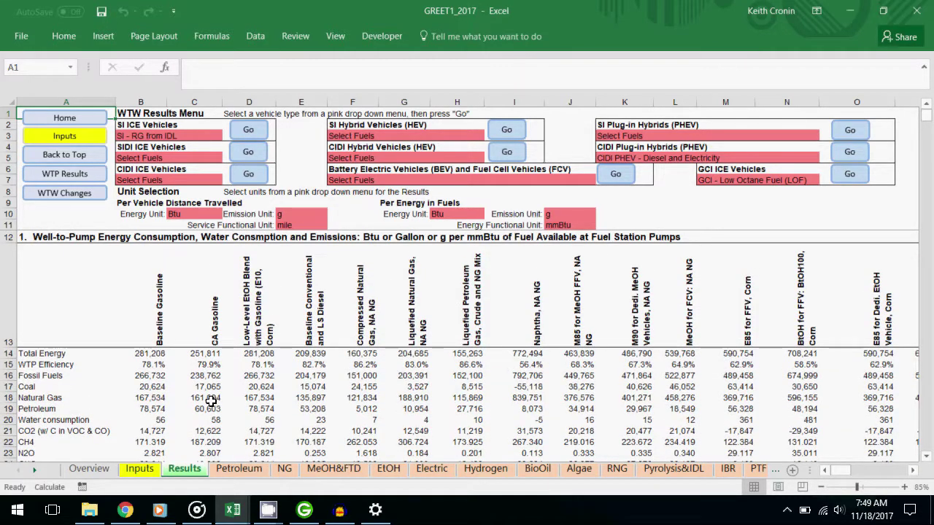
pyautogui.click(211, 400)
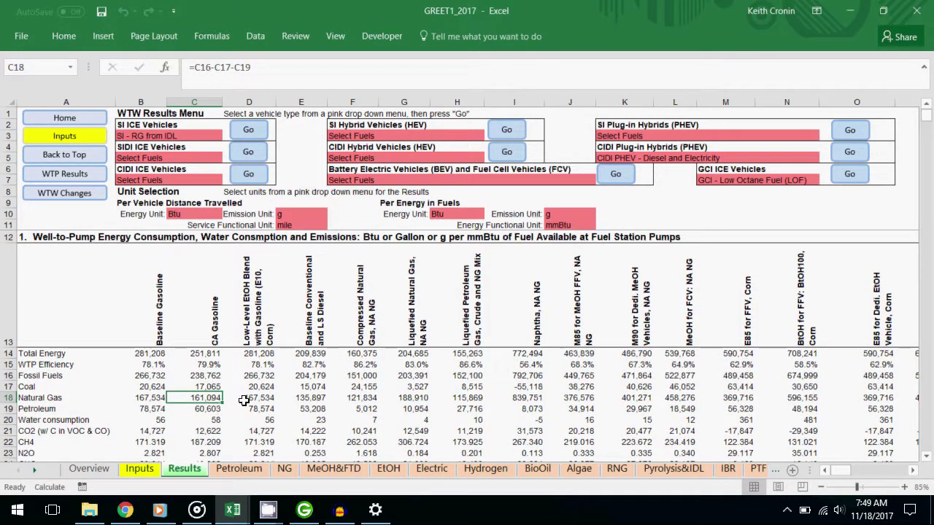
pyautogui.click(243, 401)
pyautogui.click(250, 387)
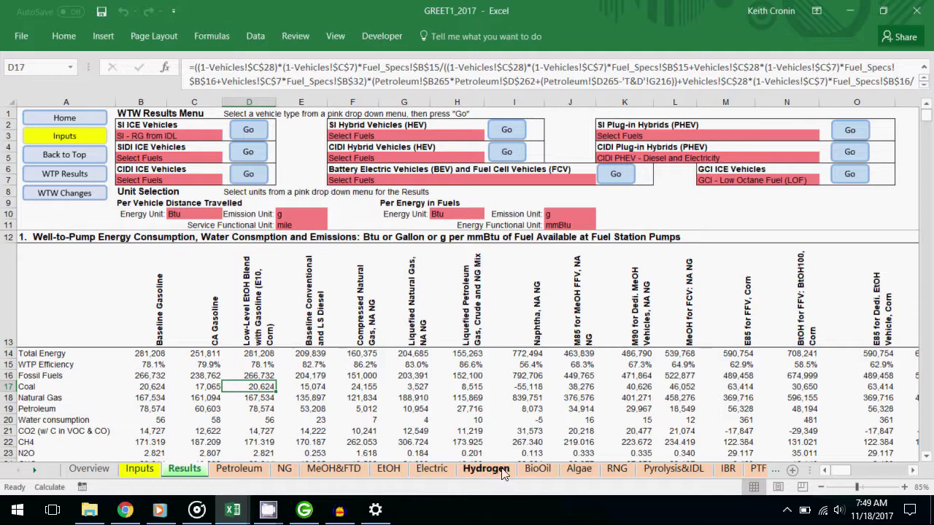
# Switch to the GREET2_2017 workbook and look through its Overview, Vehi_Inputs, Mat_Inputs, Car and SUV sheets
pyautogui.click(846, 13)
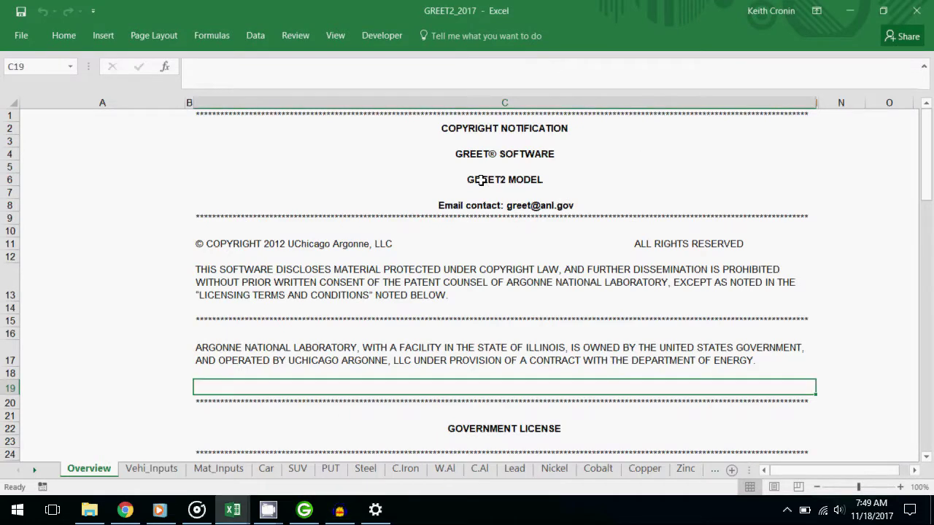
pyautogui.click(473, 181)
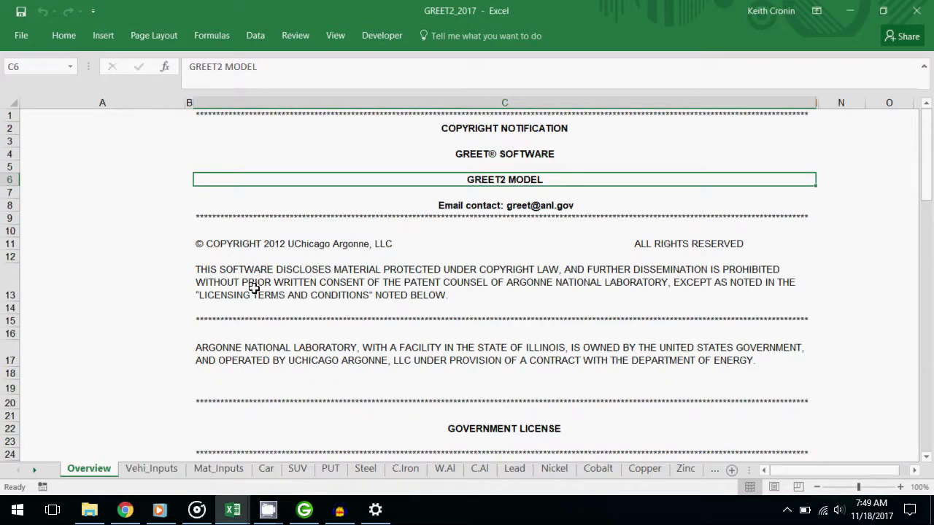
pyautogui.click(160, 472)
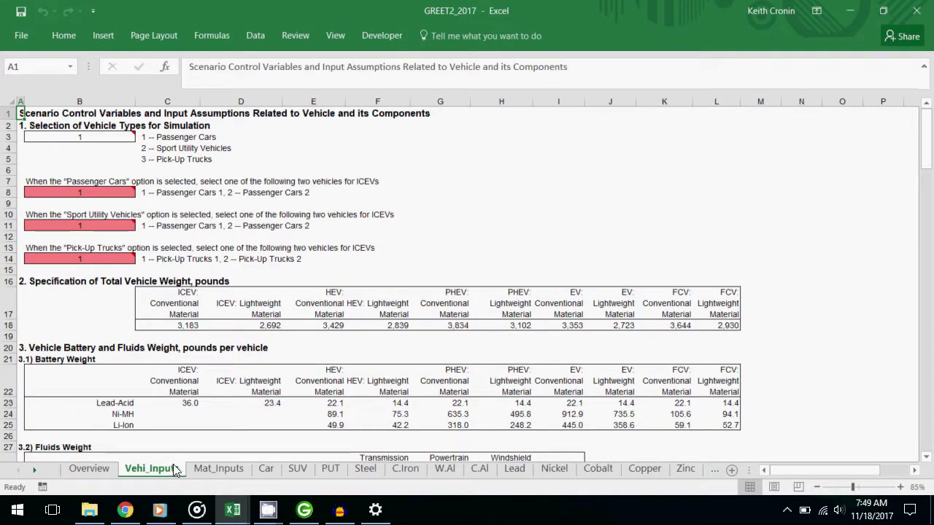
pyautogui.click(220, 470)
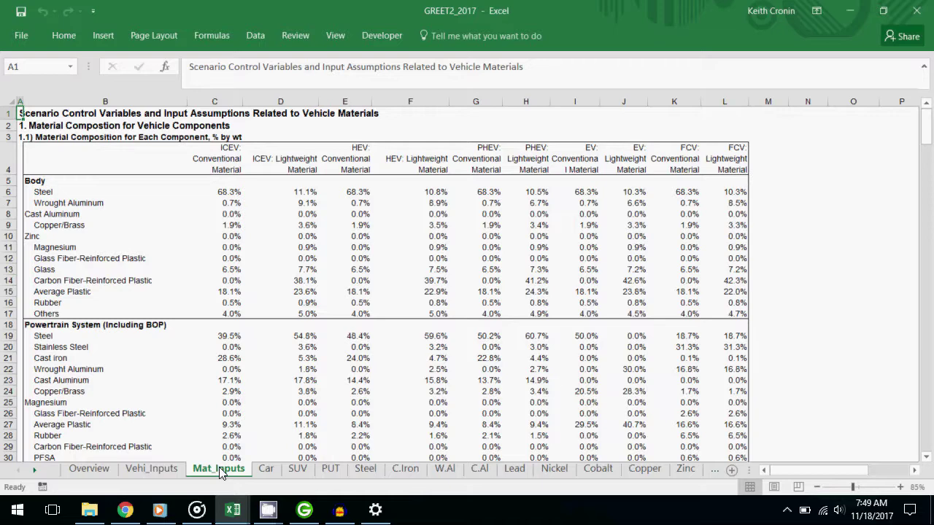
pyautogui.click(265, 471)
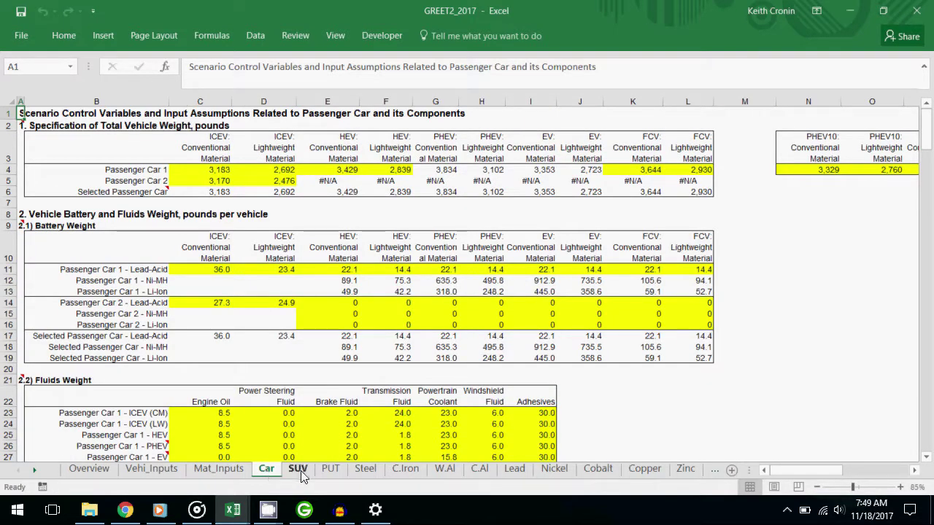
pyautogui.click(299, 470)
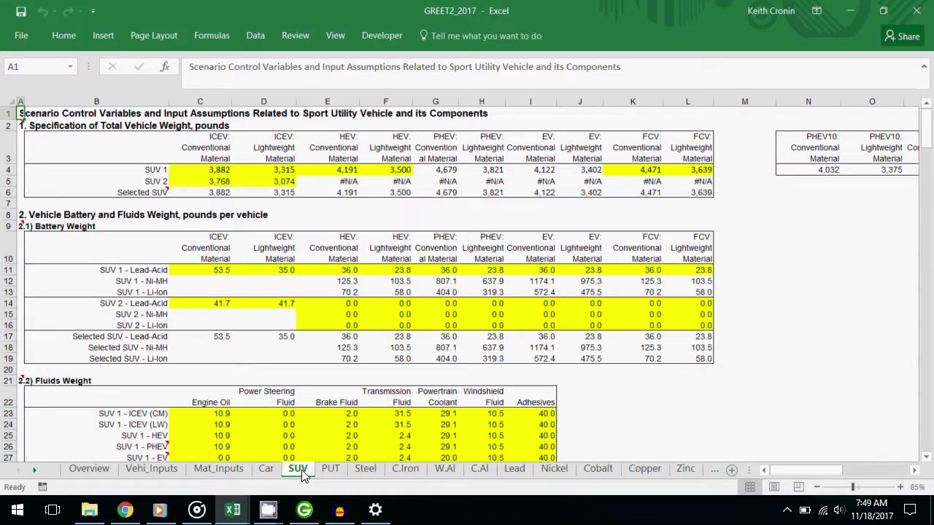
# Switch to the GREET 2017 application and display the Benzene Production Pathway from the WTP product list
pyautogui.click(850, 10)
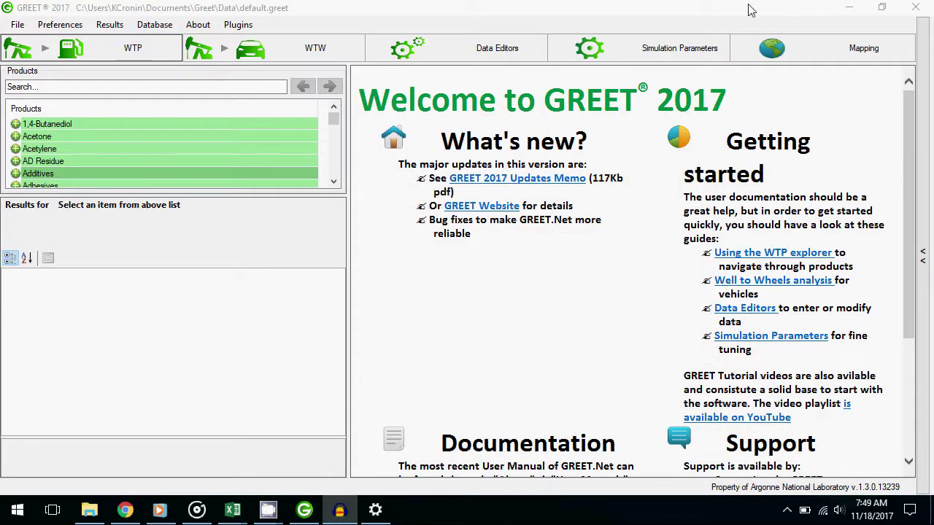
pyautogui.click(331, 173)
pyautogui.click(332, 170)
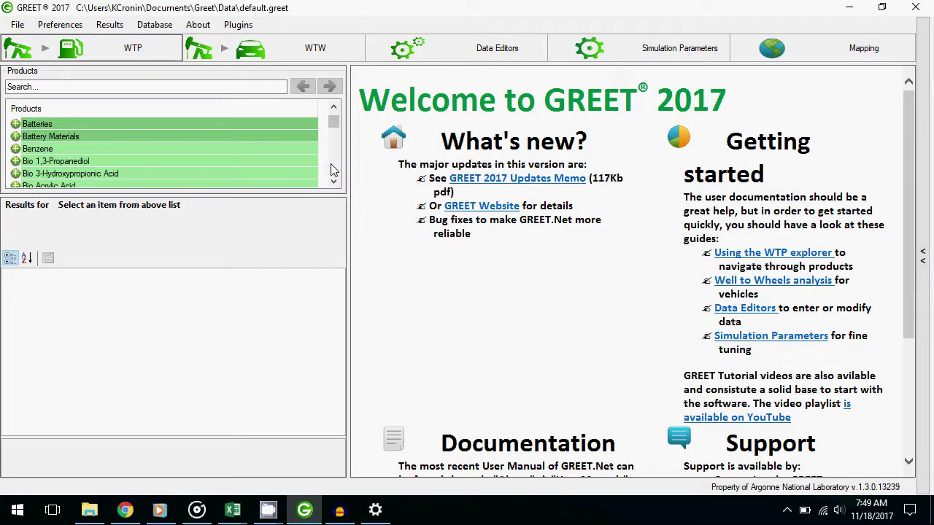
pyautogui.click(16, 150)
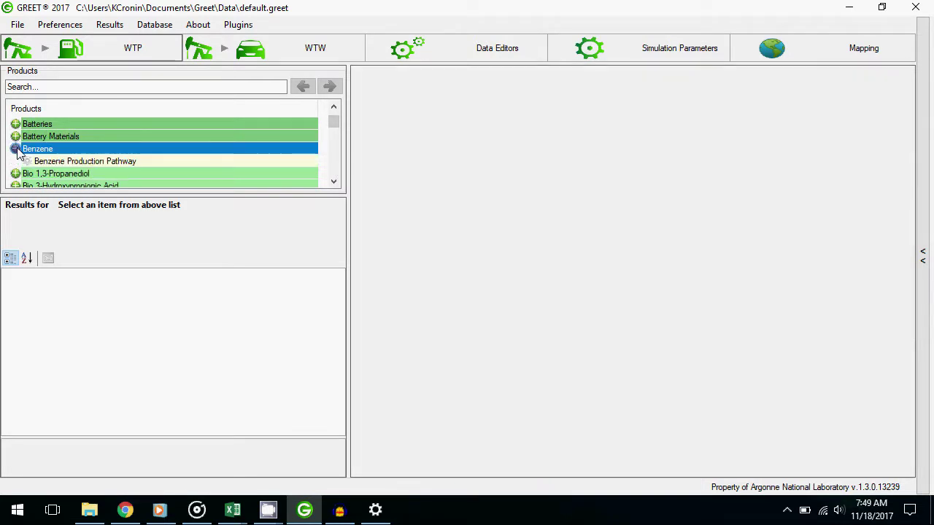
pyautogui.click(39, 162)
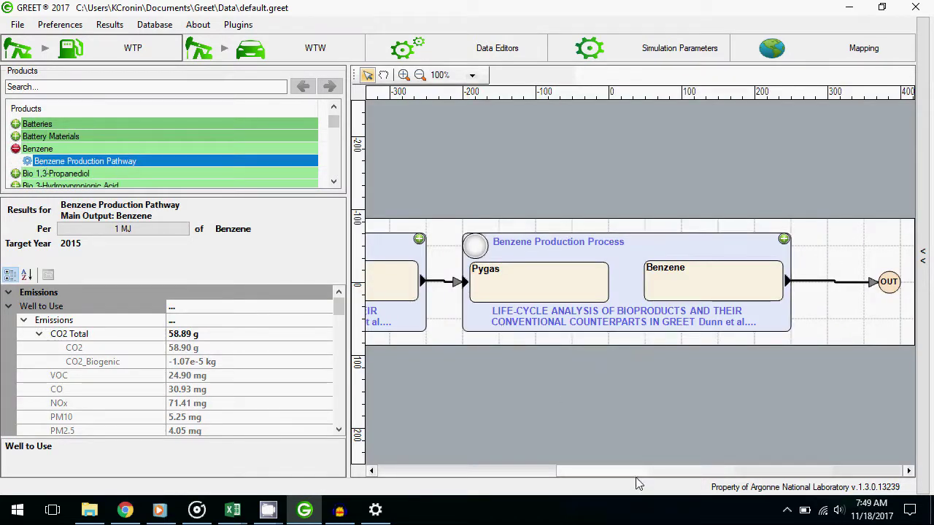
pyautogui.moveTo(636, 471); pyautogui.dragTo(719, 473)
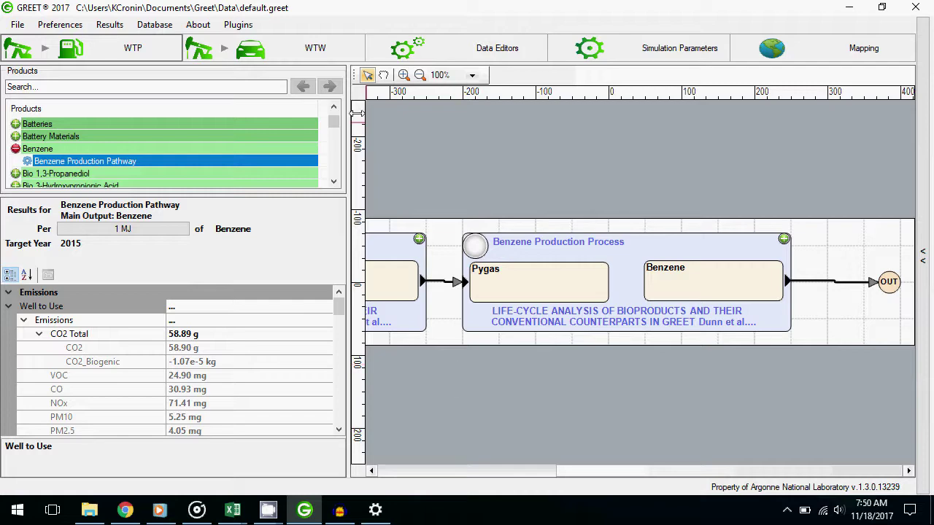
# Look over the WTW vehicle list and the Data Editors, and open the first vehicle under Butanol in WTW
pyautogui.click(325, 54)
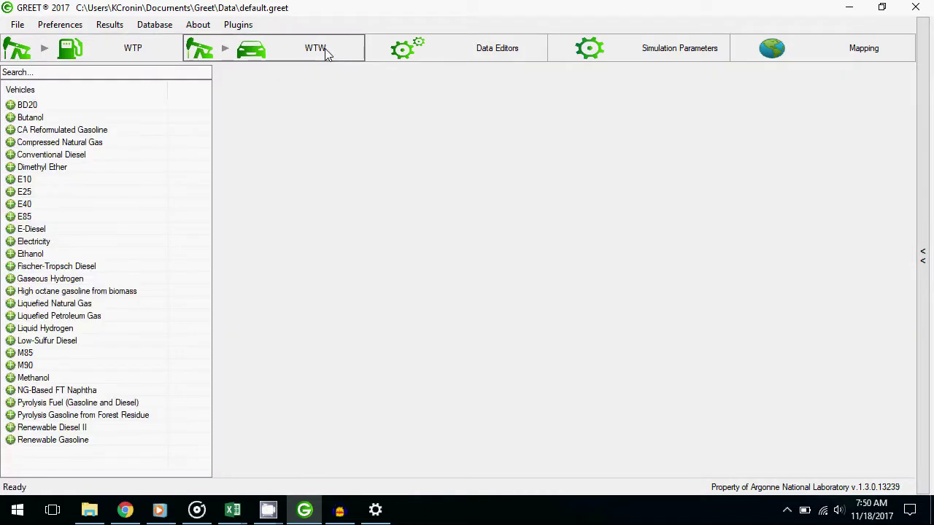
pyautogui.click(488, 51)
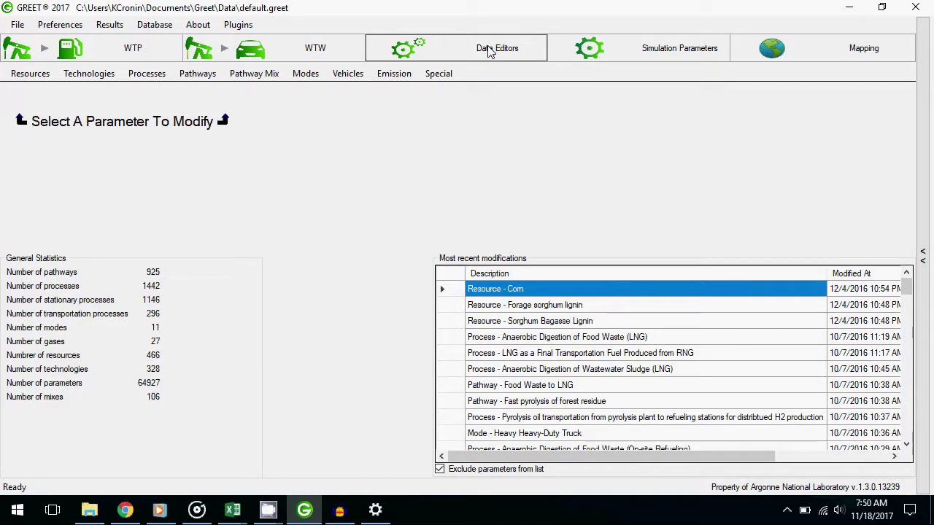
pyautogui.click(257, 58)
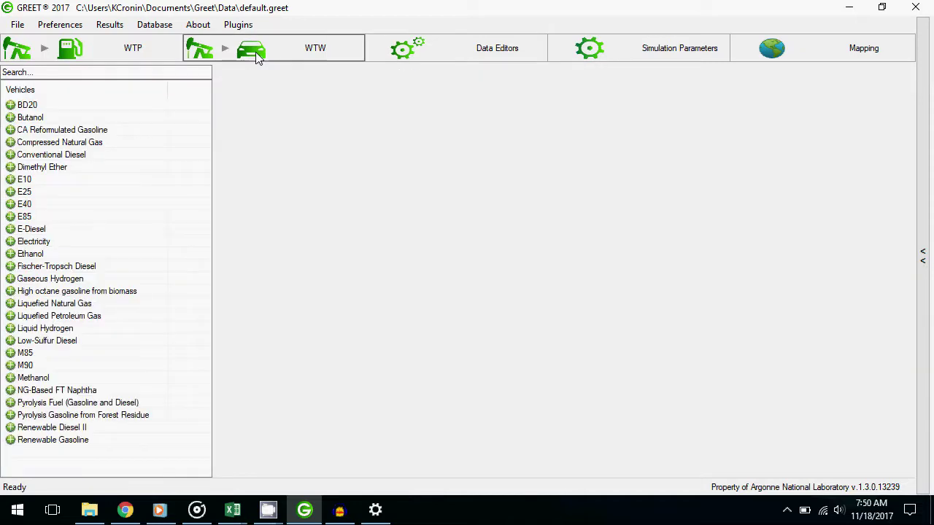
pyautogui.click(11, 119)
pyautogui.click(45, 131)
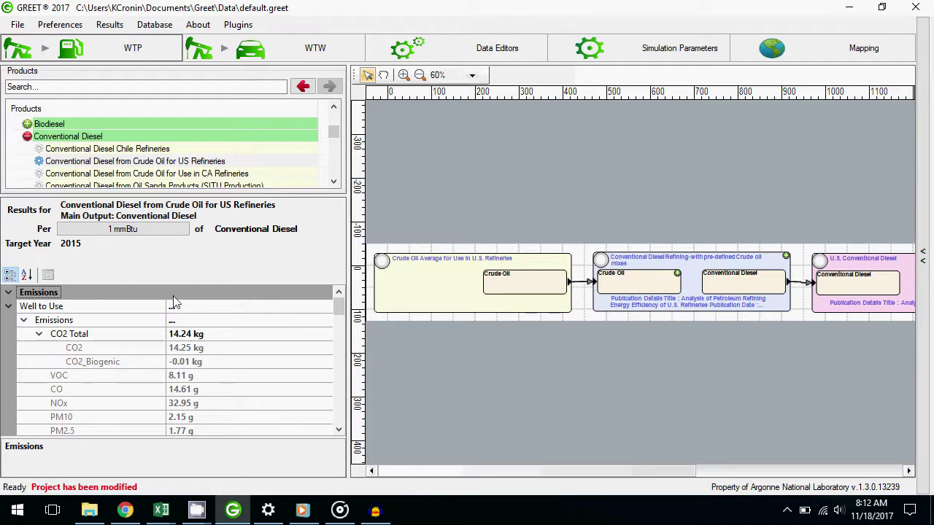
# Collapse the Emissions, Flow properties, Resources and Urban Emissions result groups of the US refineries conventional diesel pathway
pyautogui.click(8, 293)
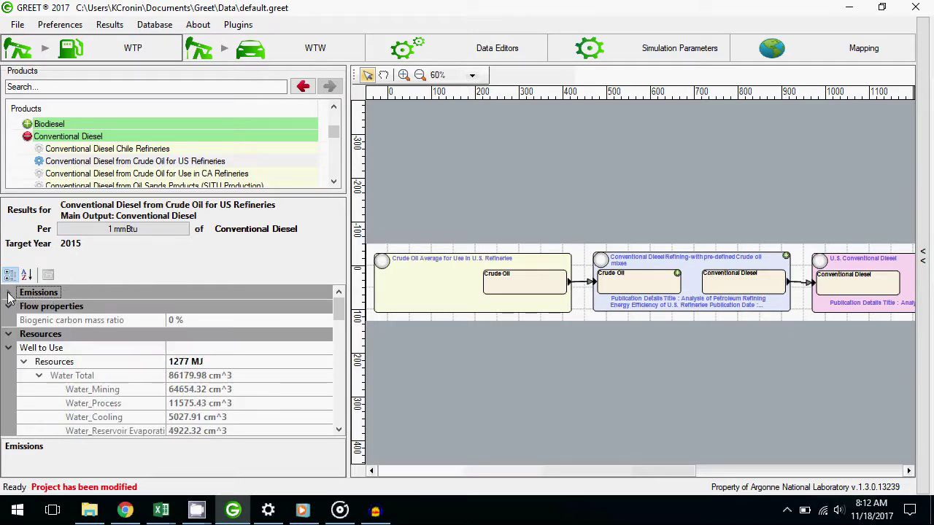
pyautogui.click(9, 308)
pyautogui.click(8, 320)
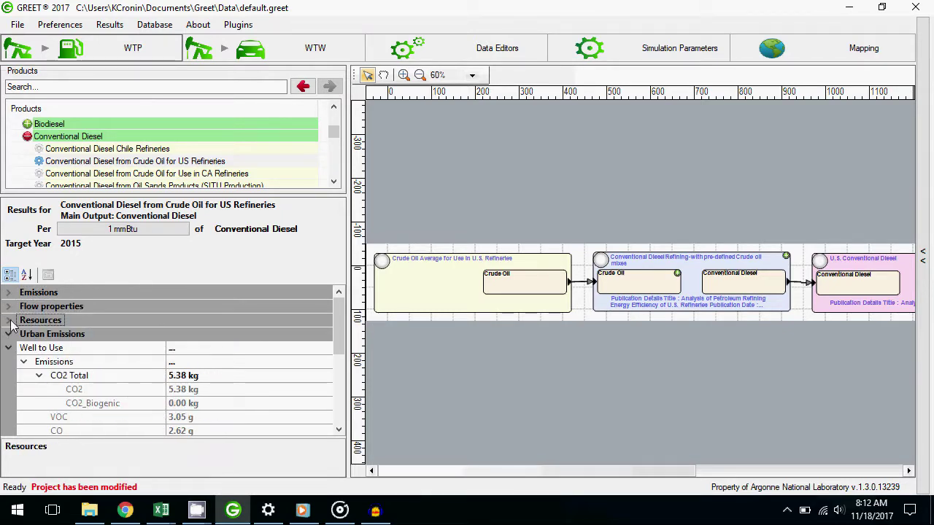
pyautogui.click(8, 334)
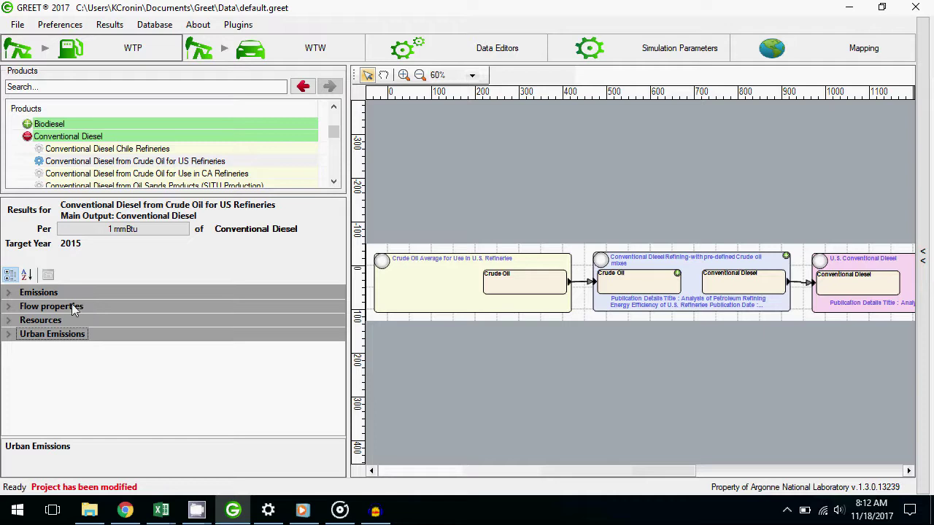
# Expand the Emissions results of the conventional diesel pathway and examine the GHG-100 and CO2 Total entries
pyautogui.click(9, 293)
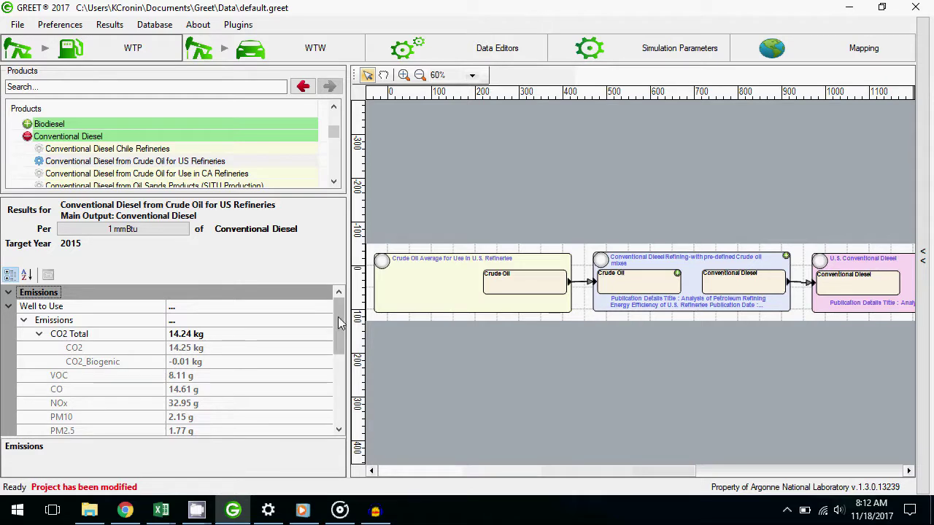
pyautogui.moveTo(341, 323); pyautogui.dragTo(335, 369)
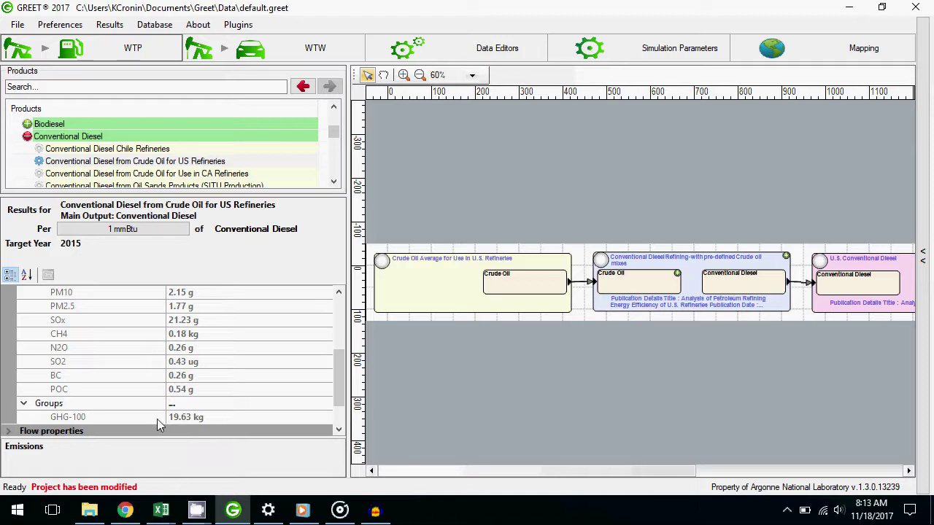
pyautogui.click(99, 420)
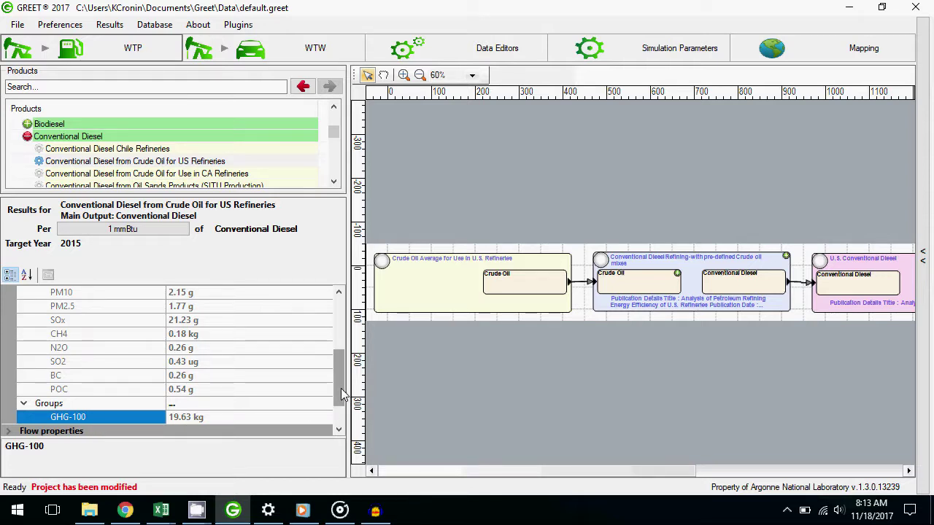
pyautogui.moveTo(343, 394); pyautogui.dragTo(341, 334)
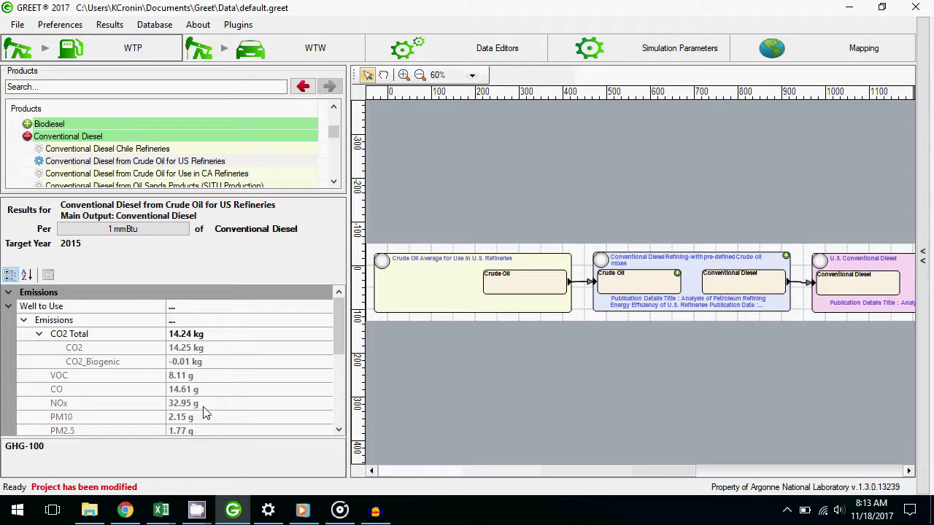
pyautogui.click(219, 334)
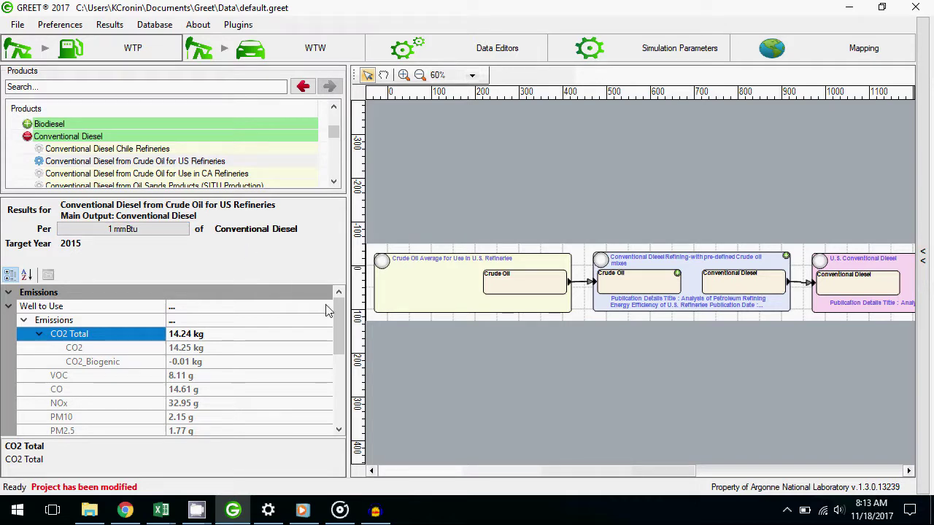
# Expand the Resources results of the conventional diesel pathway and examine the water and energy resource use
pyautogui.moveTo(334, 314); pyautogui.dragTo(312, 400)
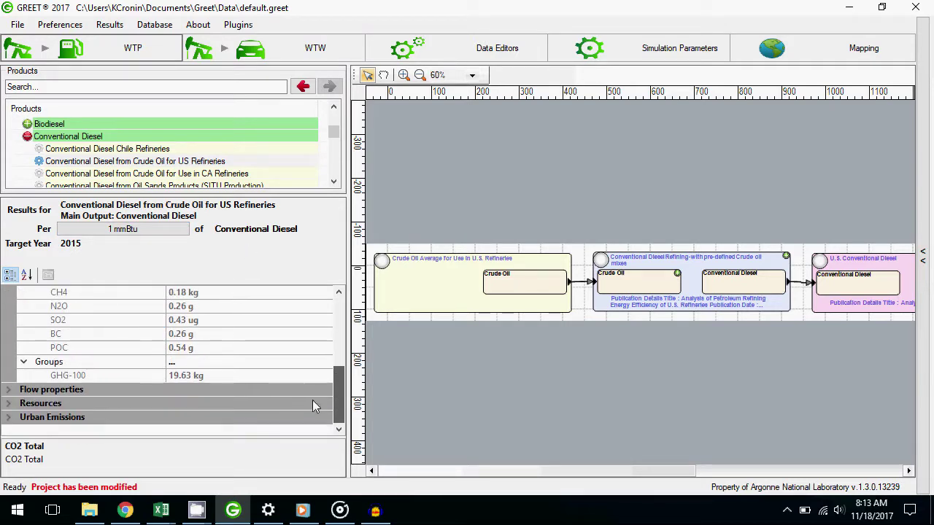
pyautogui.click(10, 404)
pyautogui.scroll(-3, 71, 406)
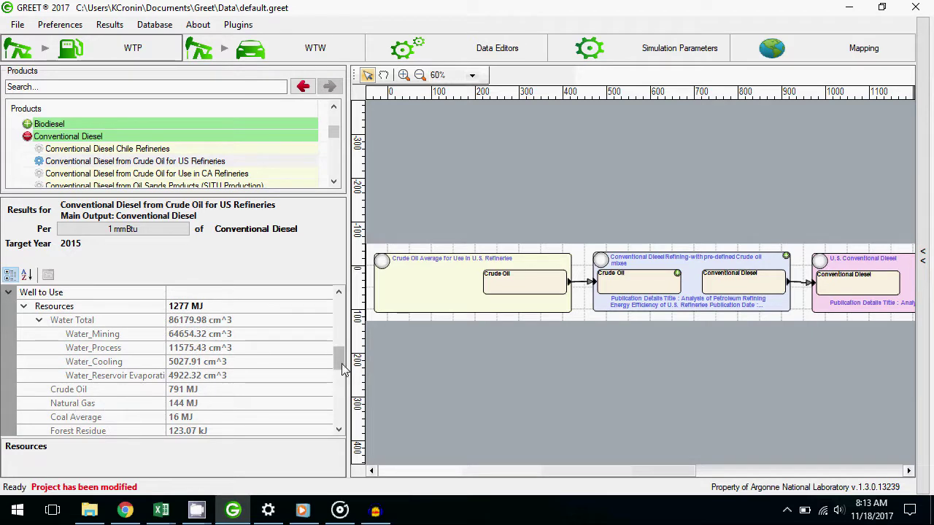
pyautogui.moveTo(343, 368)
pyautogui.mouseDown()
pyautogui.moveTo(343, 398)
pyautogui.moveTo(341, 365)
pyautogui.mouseUp()
pyautogui.scroll(-1, 341, 363)
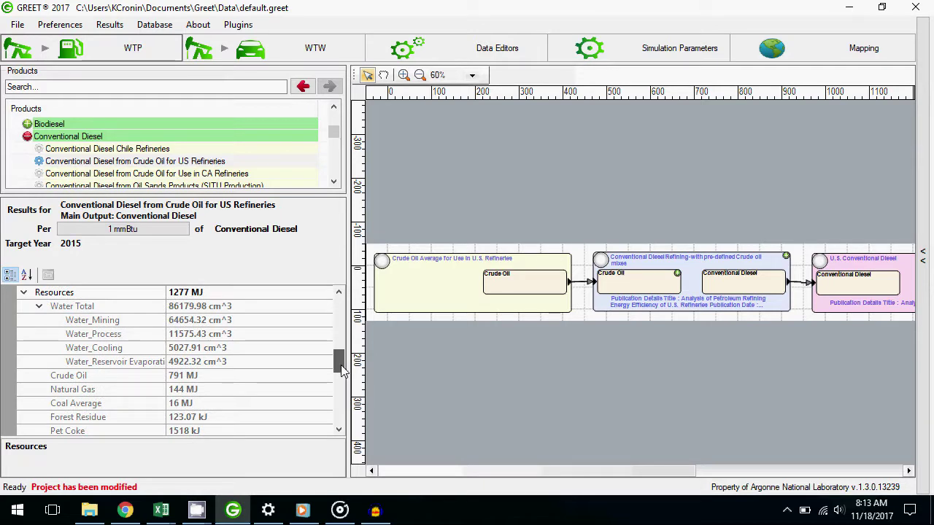
# Examine the Water Total and Uranium Ore entries and the fuel Groups in the conventional diesel pathway's Resources results
pyautogui.moveTo(341, 366); pyautogui.dragTo(341, 373)
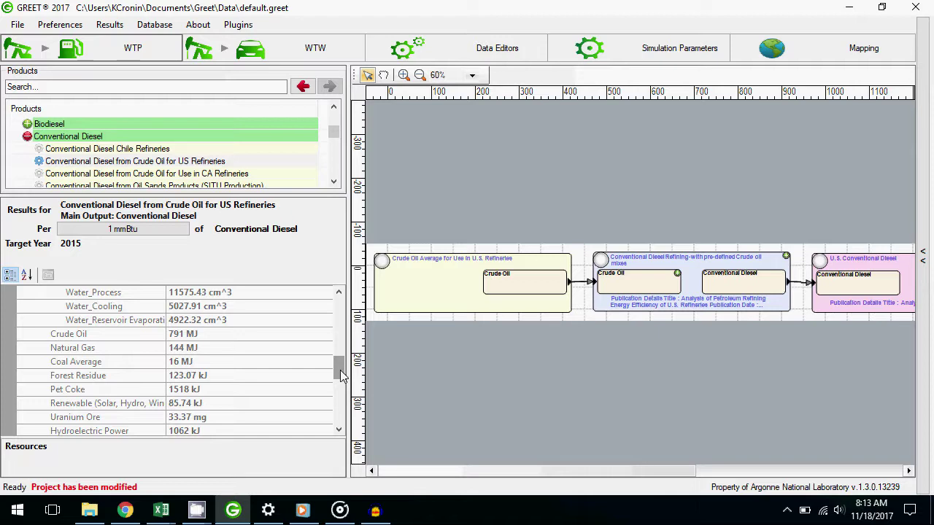
pyautogui.moveTo(340, 370); pyautogui.dragTo(340, 365)
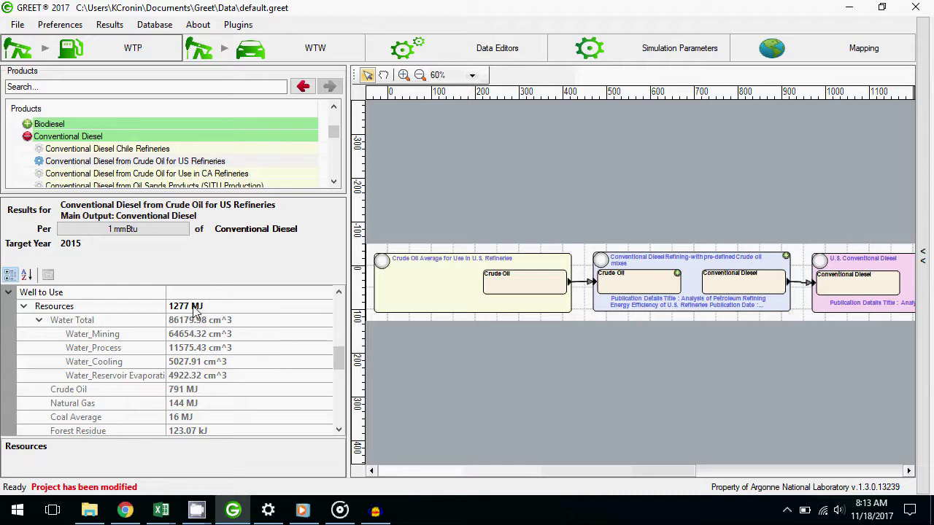
pyautogui.click(141, 327)
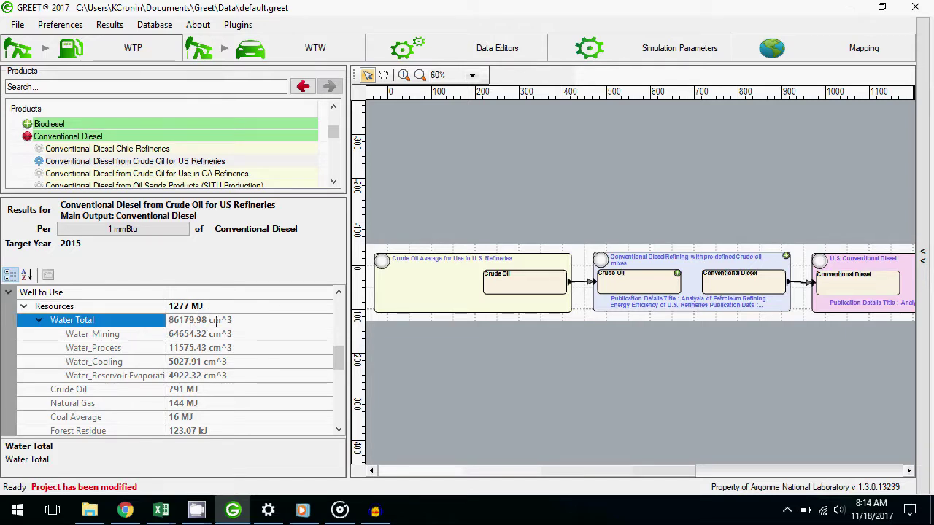
pyautogui.scroll(-3, 339, 364)
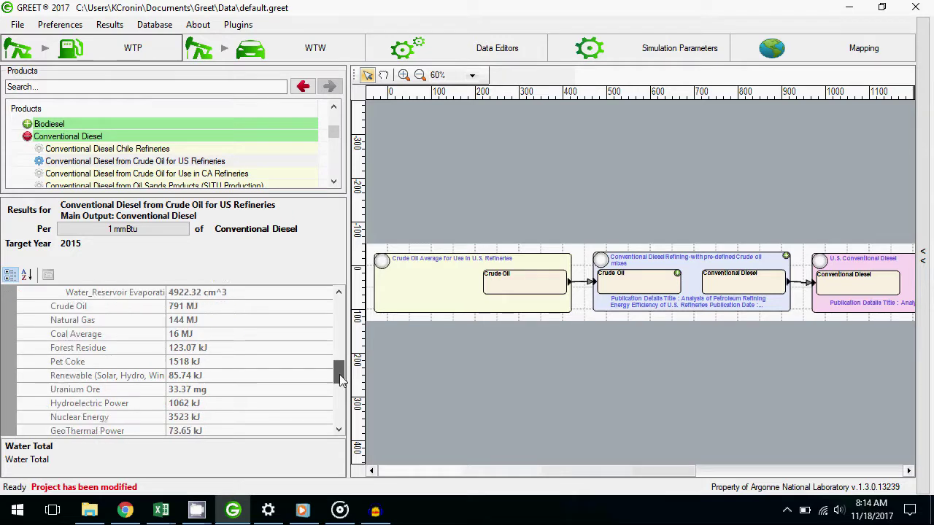
pyautogui.click(136, 351)
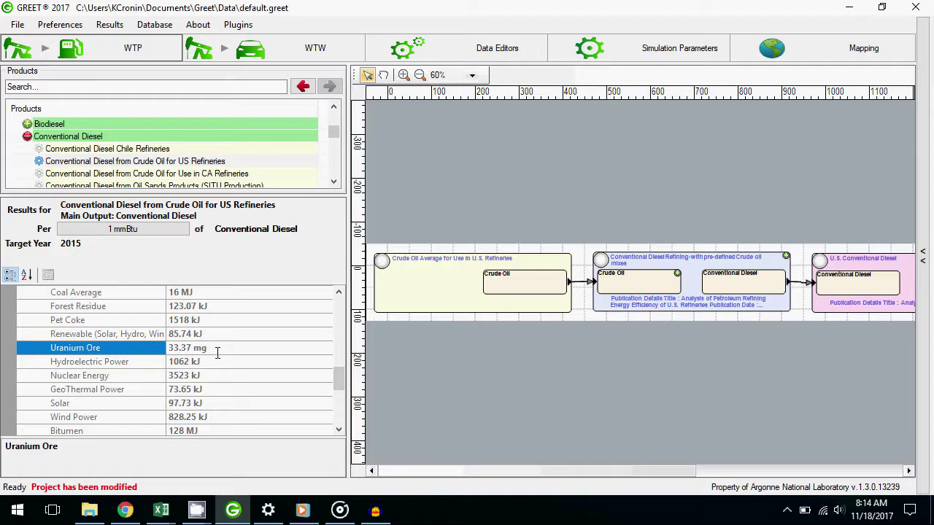
pyautogui.moveTo(341, 381); pyautogui.dragTo(341, 413)
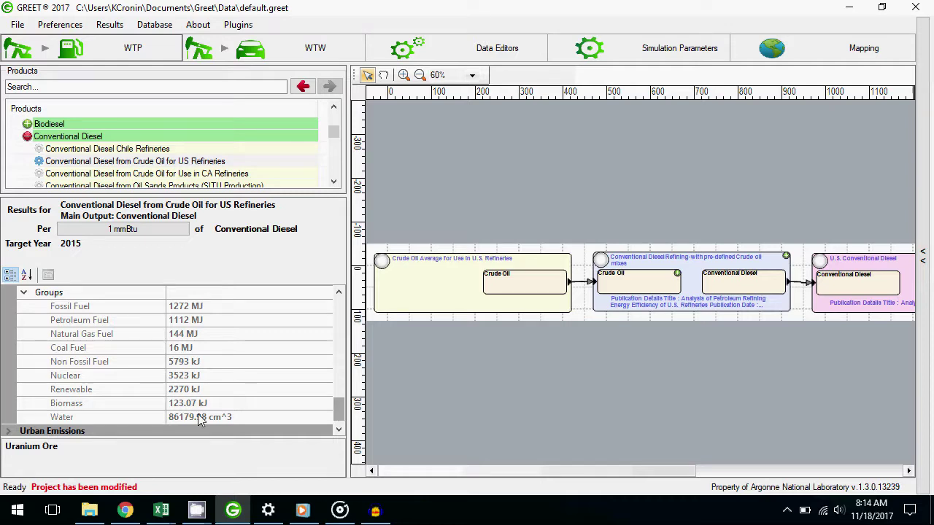
# Expand the Urban Emissions results of the conventional diesel pathway and examine its CO2 Total and other pollutant entries
pyautogui.doubleClick(22, 432)
pyautogui.scroll(-2, 192, 431)
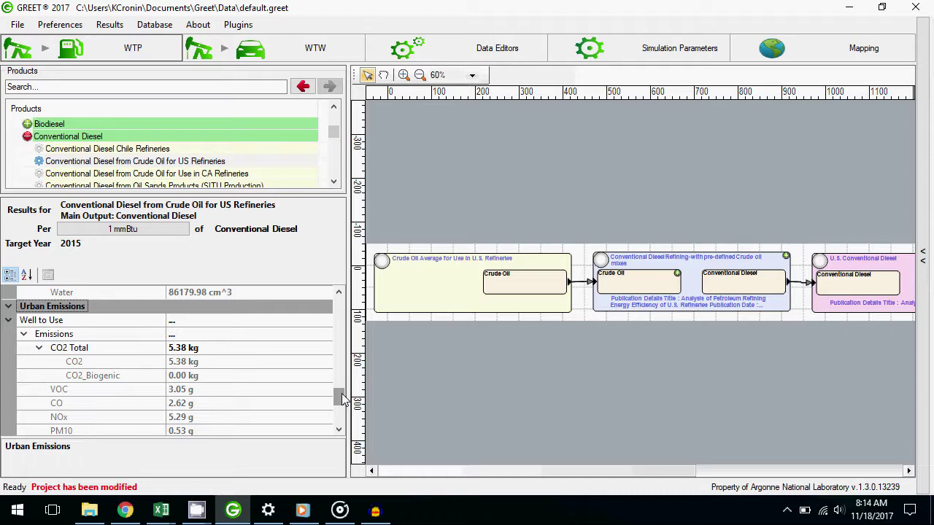
pyautogui.moveTo(342, 400); pyautogui.dragTo(341, 405)
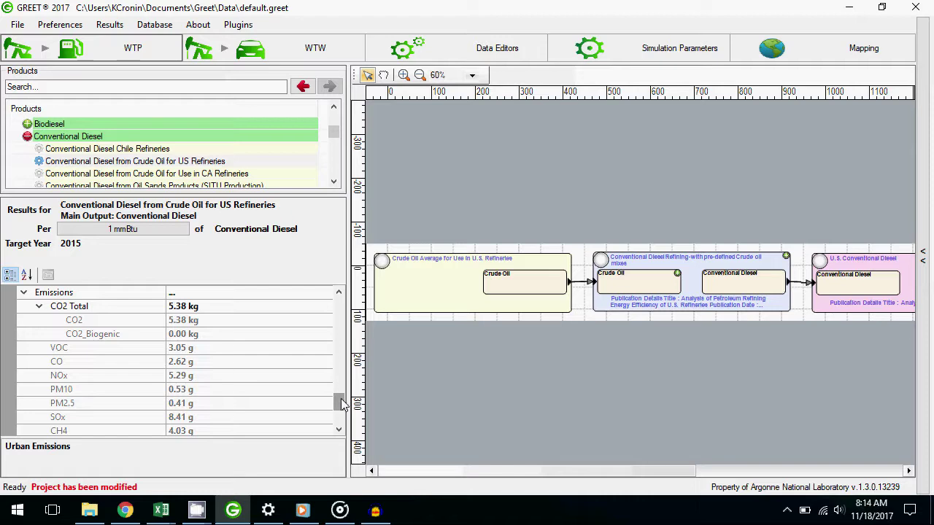
pyautogui.moveTo(341, 404)
pyautogui.mouseDown()
pyautogui.moveTo(343, 418)
pyautogui.moveTo(338, 394)
pyautogui.mouseUp()
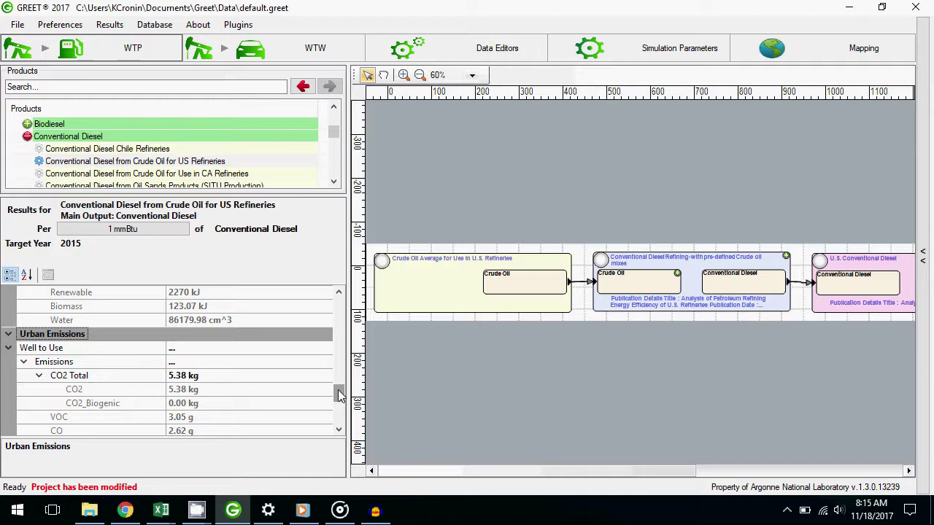
# Review the preferred units in the general settings, including the available mass units, and close the preferences without applying changes
pyautogui.click(69, 26)
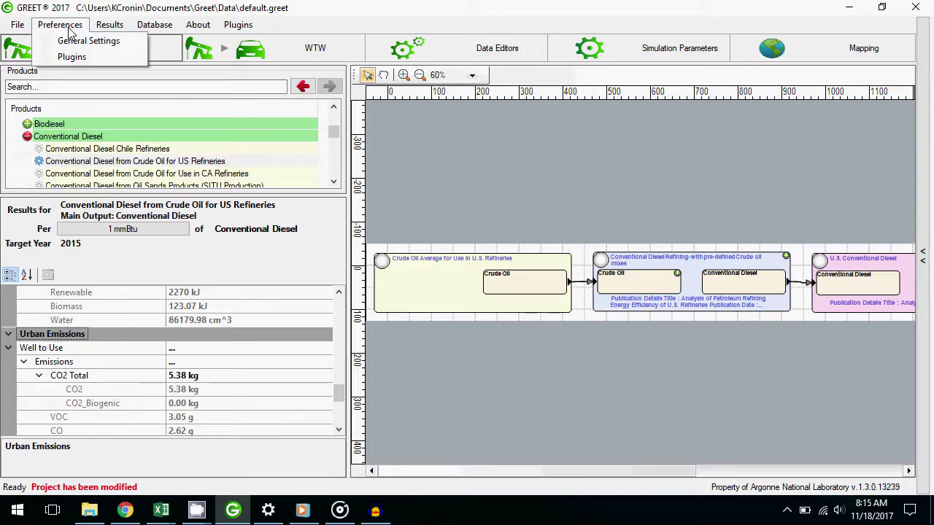
pyautogui.click(84, 41)
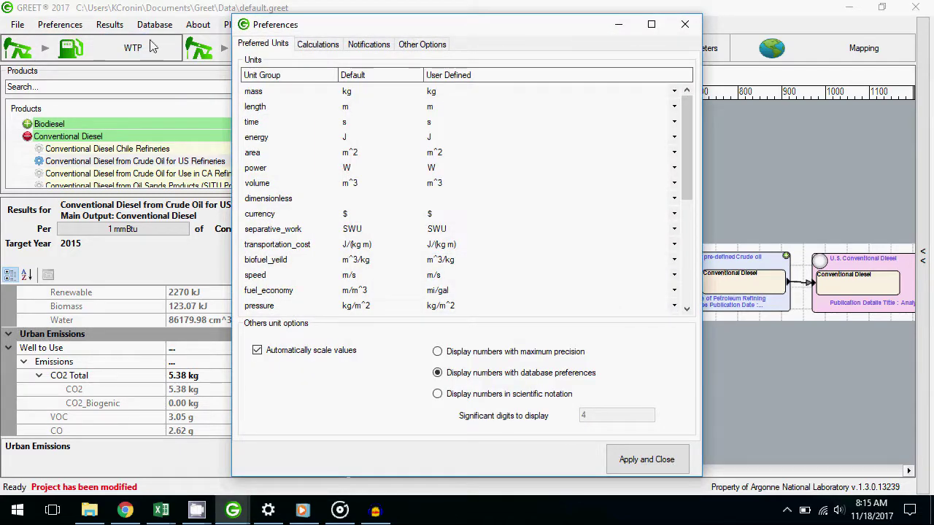
pyautogui.click(675, 94)
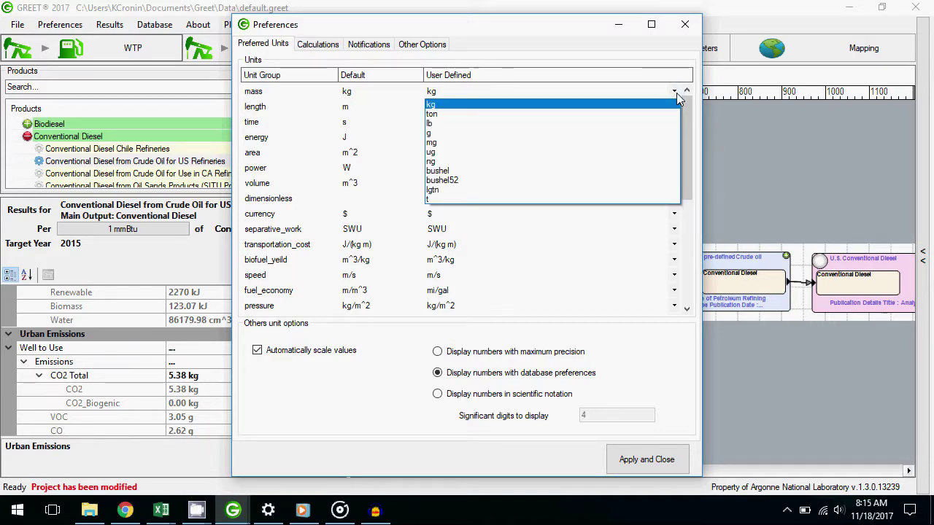
pyautogui.click(677, 99)
pyautogui.click(685, 24)
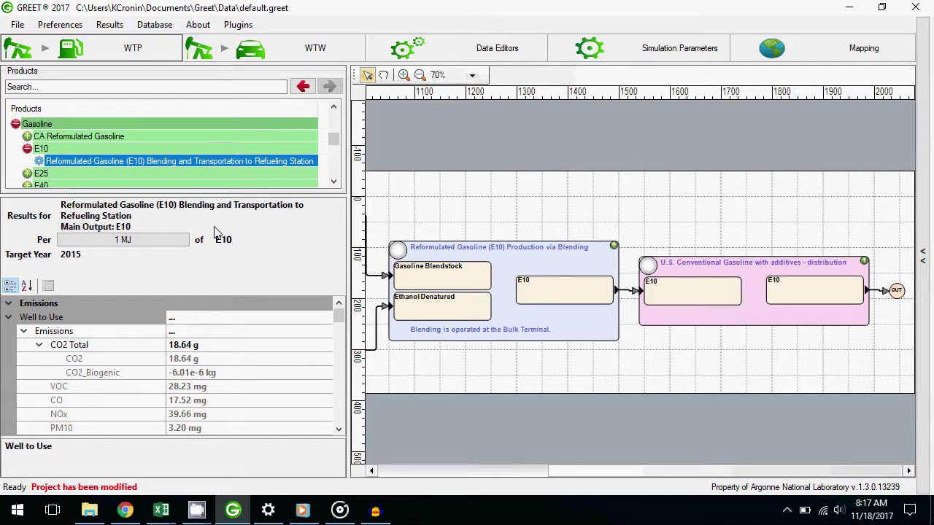
# Check the functional units of the Butanol car's WTW results, and set the WTP E10 pathway's functional unit to 1 mmBtu of energy
pyautogui.click(282, 57)
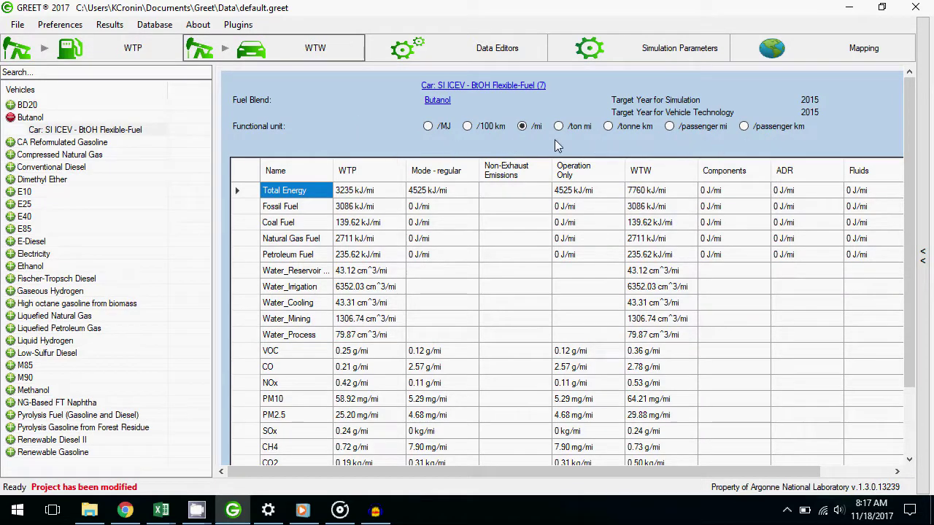
pyautogui.click(146, 50)
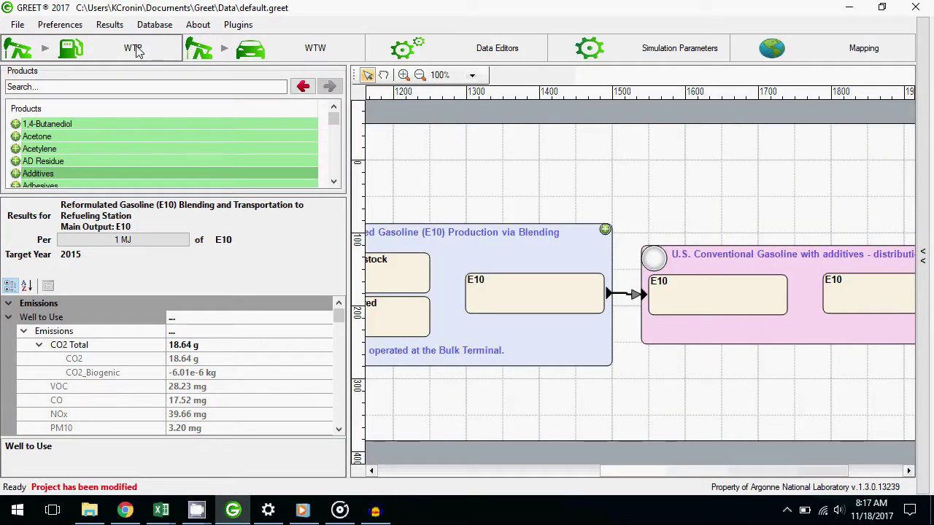
pyautogui.click(141, 240)
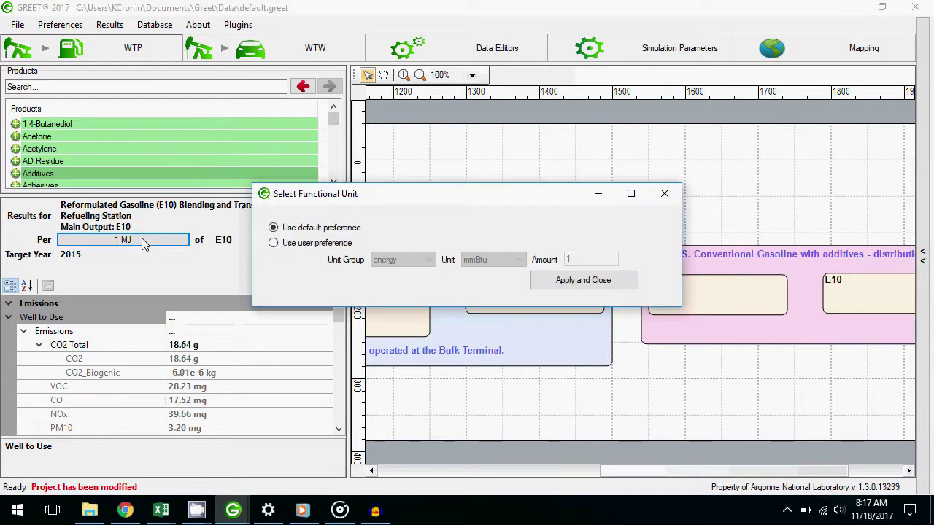
pyautogui.click(272, 243)
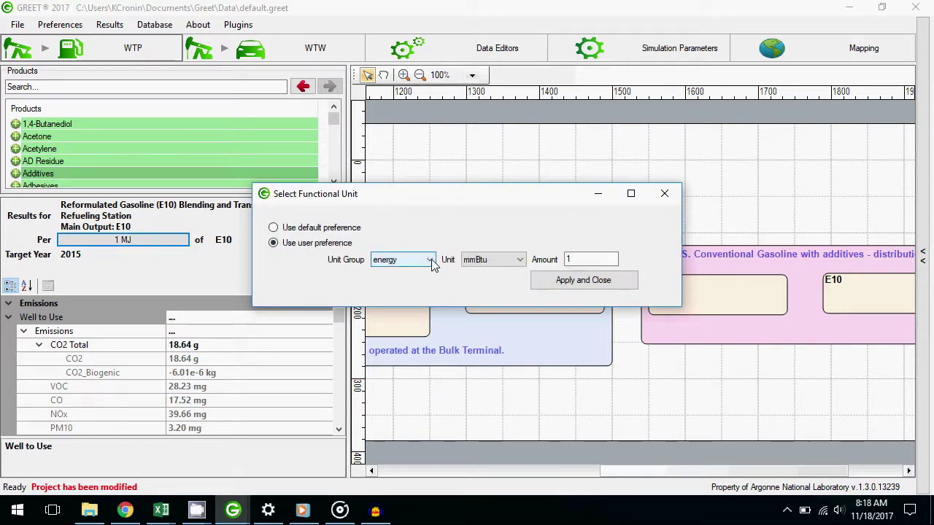
pyautogui.click(431, 260)
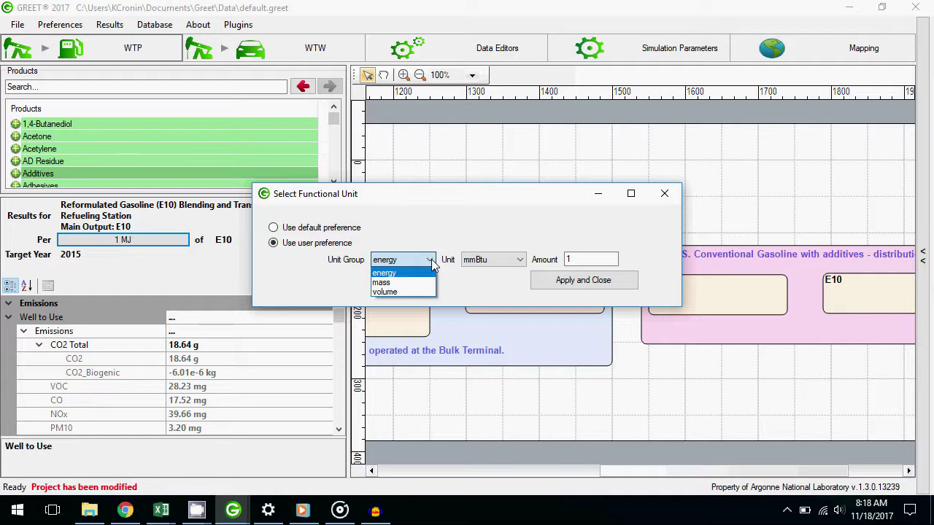
pyautogui.click(432, 261)
pyautogui.click(519, 261)
pyautogui.click(528, 262)
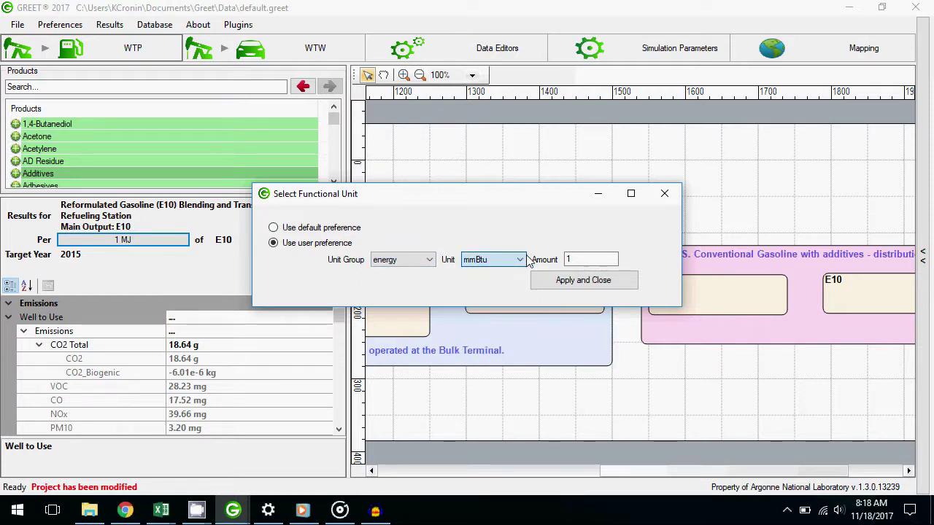
pyautogui.click(595, 261)
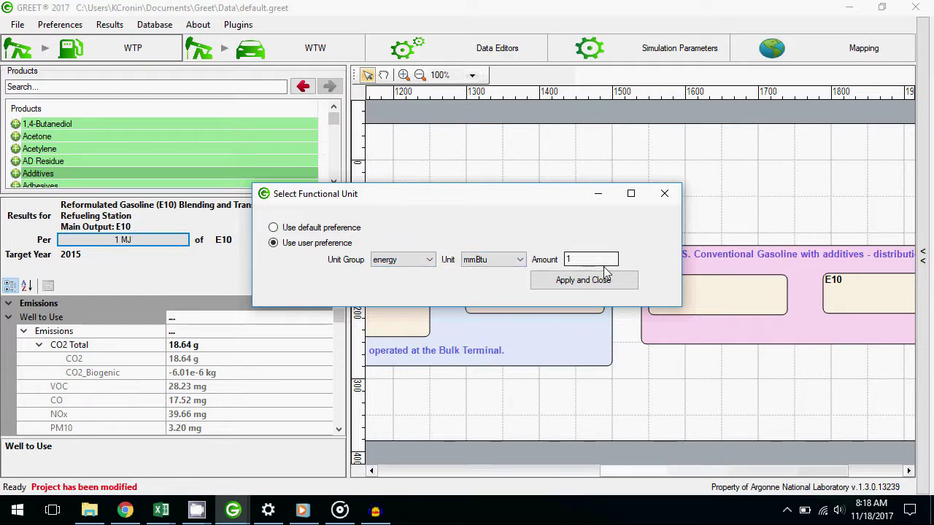
pyautogui.click(617, 279)
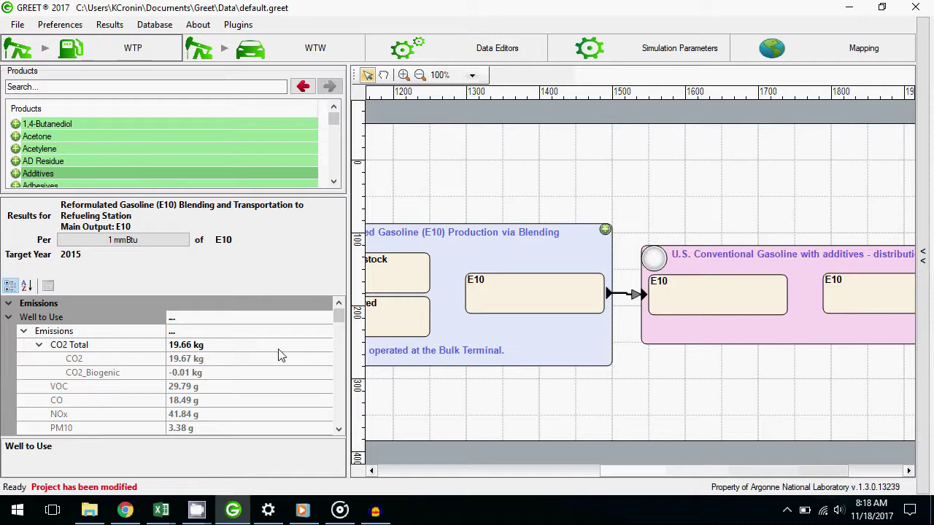
# View the notes of the E10 blending process and show the results of the Gasoline Blendstock from Crude Oil for Use in US Refineries pathway
pyautogui.doubleClick(566, 355)
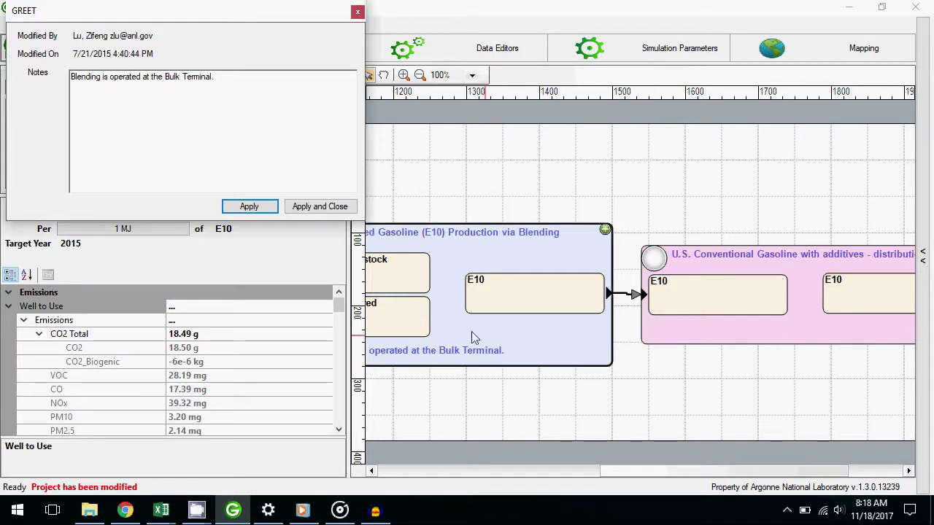
pyautogui.click(358, 12)
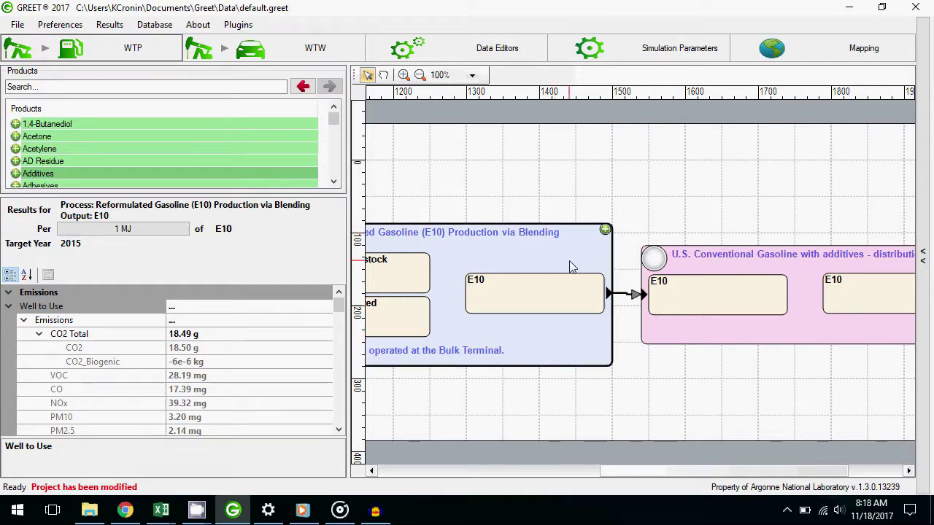
pyautogui.moveTo(619, 472); pyautogui.dragTo(473, 478)
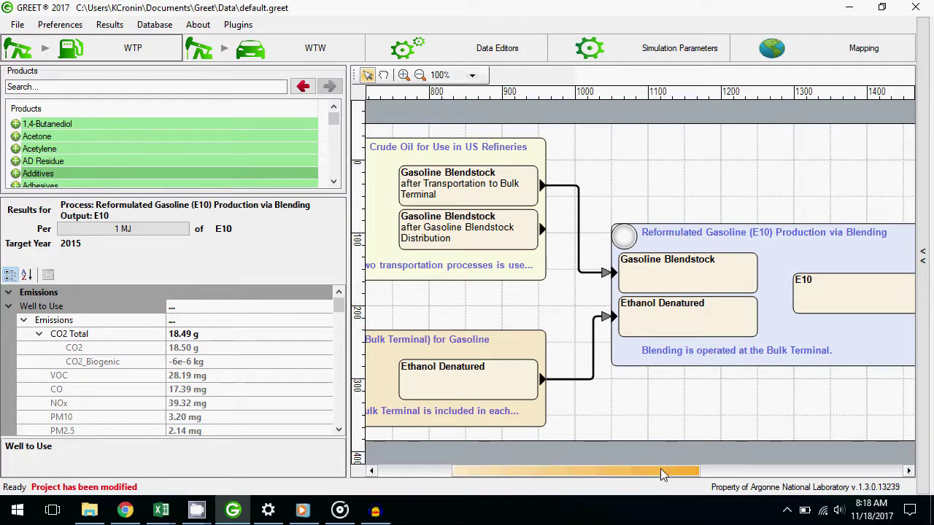
pyautogui.moveTo(660, 473); pyautogui.dragTo(583, 484)
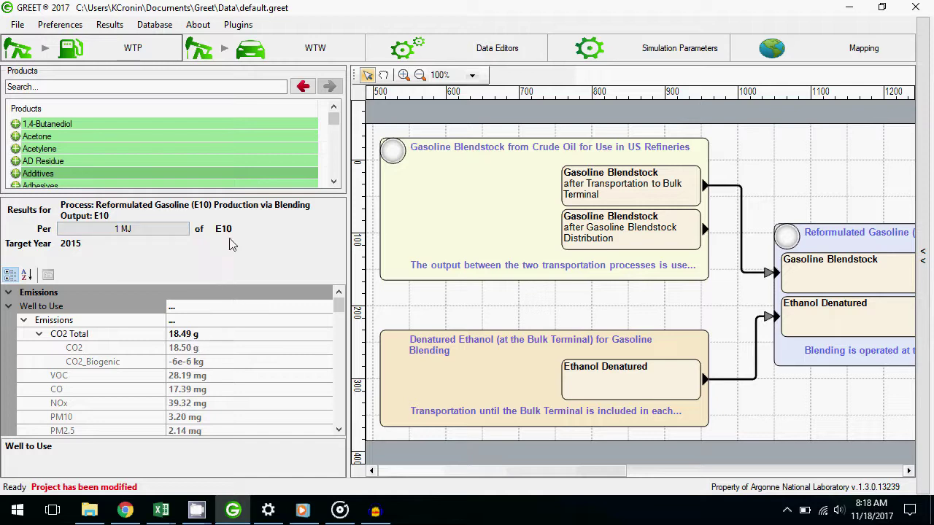
pyautogui.click(406, 282)
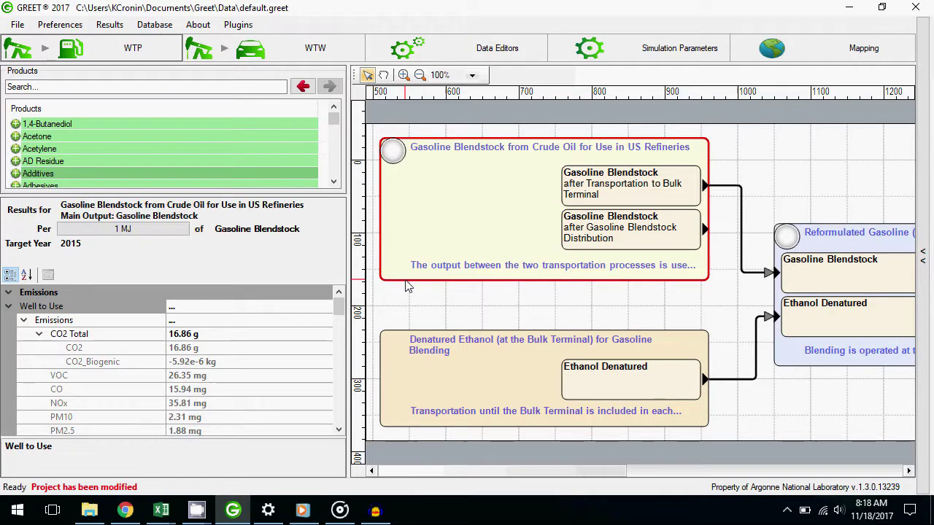